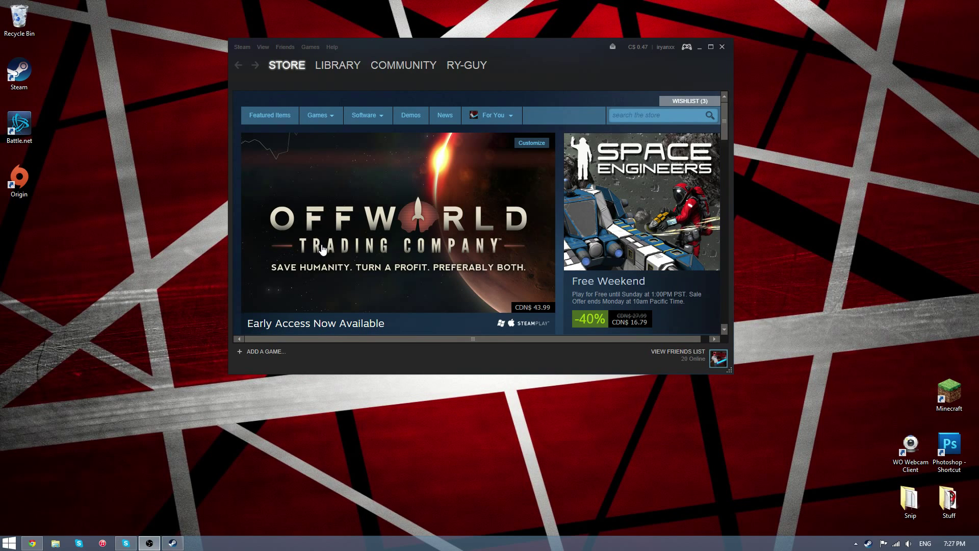
Close the Steam store window so the desktop and its zip archive are visible
{"action": "left_click", "coordinate": [722, 47]}
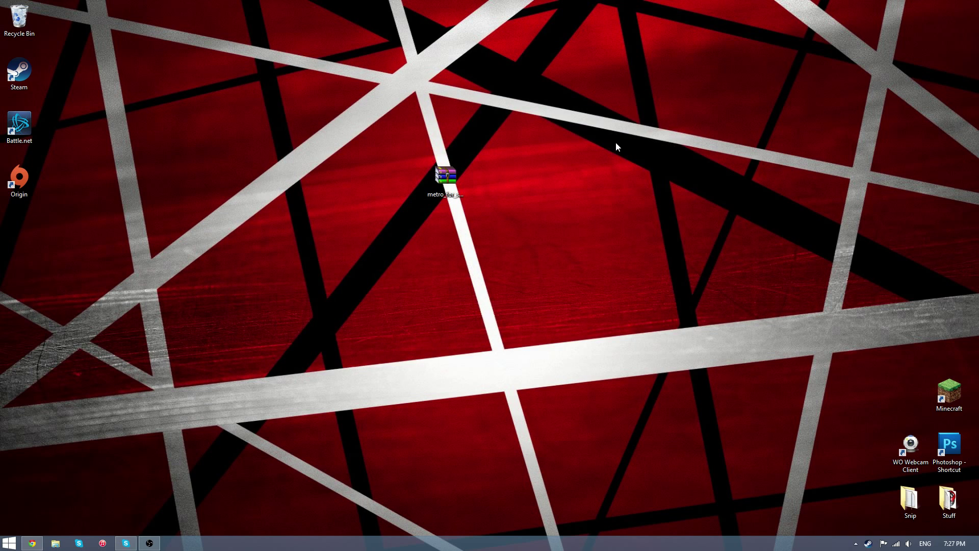
Open the metro_for_steam zip, dismiss the WinRAR license reminder, and peek inside INSTALL THIS FONT
{"action": "double_click", "coordinate": [452, 181]}
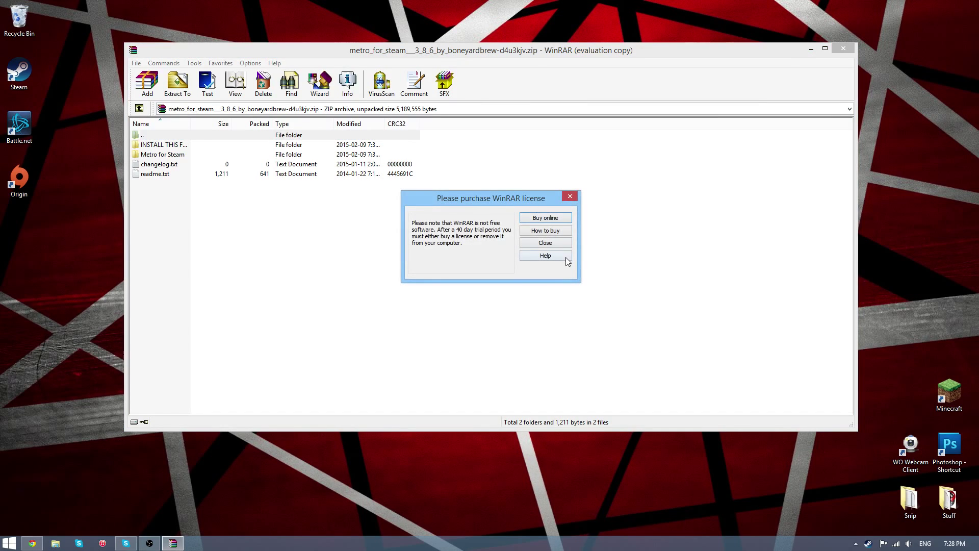
{"action": "left_click", "coordinate": [556, 248]}
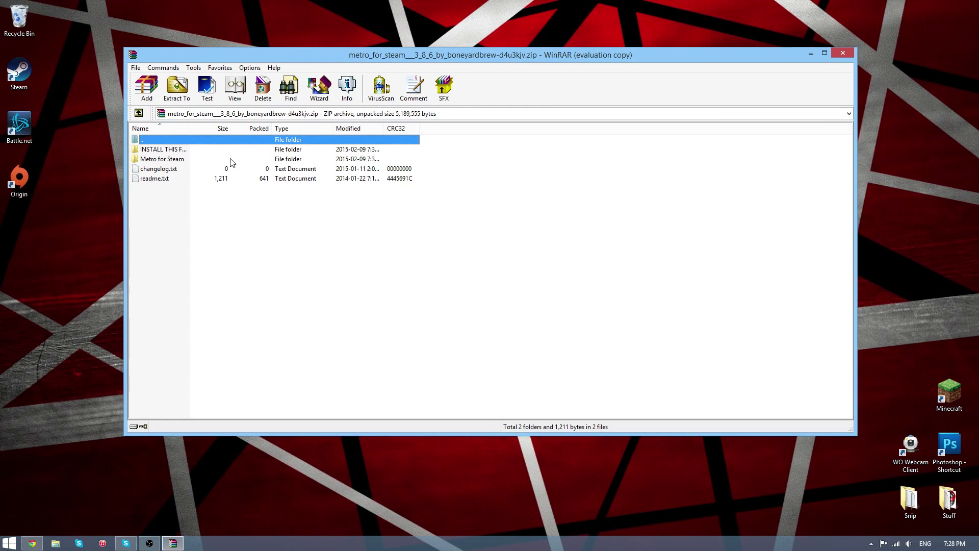
{"action": "double_click", "coordinate": [178, 149]}
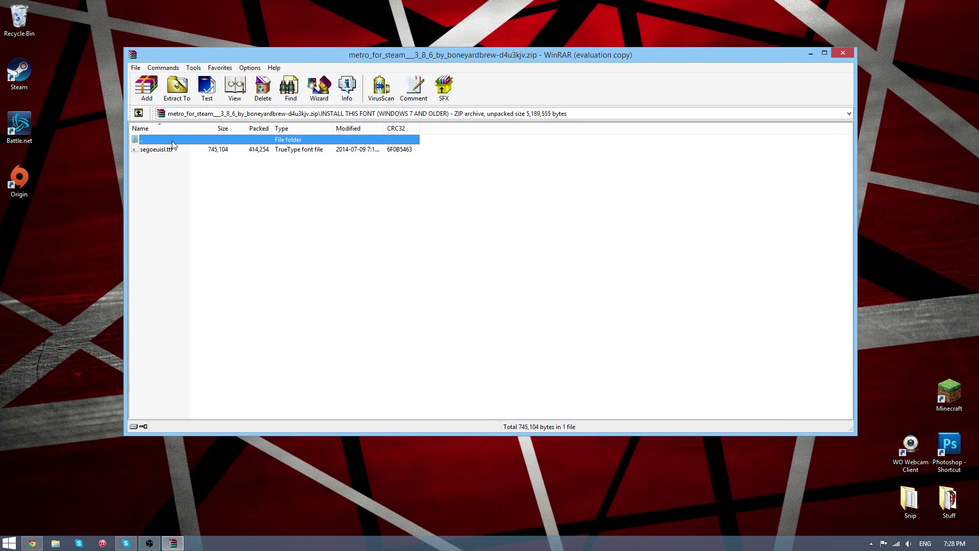
{"action": "double_click", "coordinate": [172, 140]}
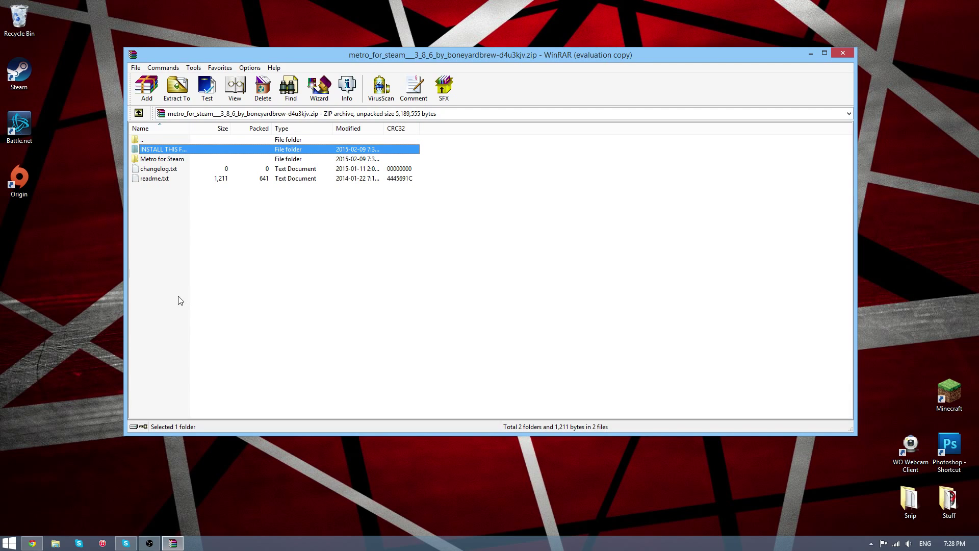
Browse File Explorer to C:\Program Files (x86)\Steam\skins
{"action": "left_click", "coordinate": [55, 543]}
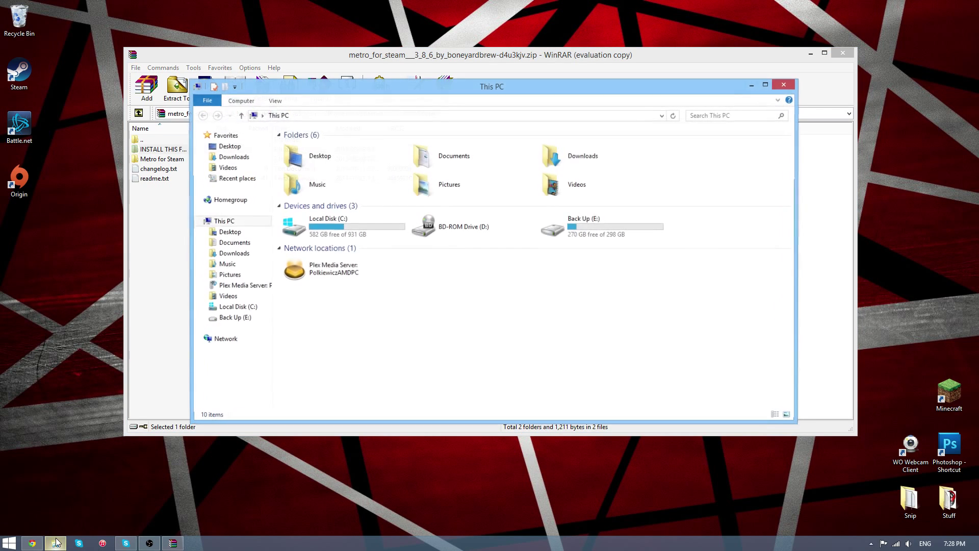
{"action": "double_click", "coordinate": [318, 234]}
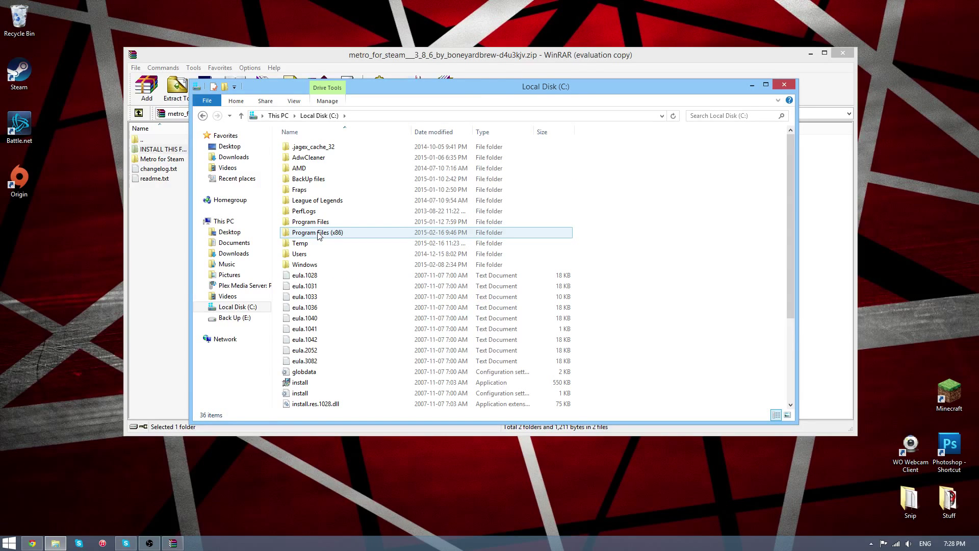
{"action": "double_click", "coordinate": [318, 233]}
{"action": "scroll", "coordinate": [327, 366], "scroll_direction": "down", "scroll_amount": 2}
{"action": "scroll", "coordinate": [331, 373], "scroll_direction": "down", "scroll_amount": 4}
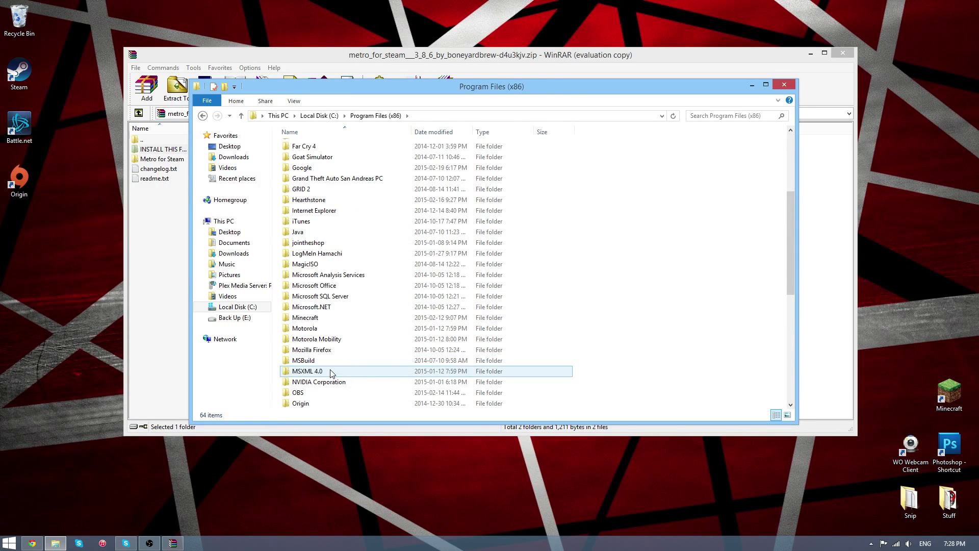
{"action": "scroll", "coordinate": [331, 372], "scroll_direction": "down", "scroll_amount": 2}
{"action": "scroll", "coordinate": [330, 382], "scroll_direction": "down", "scroll_amount": 1}
{"action": "scroll", "coordinate": [327, 393], "scroll_direction": "down", "scroll_amount": 1}
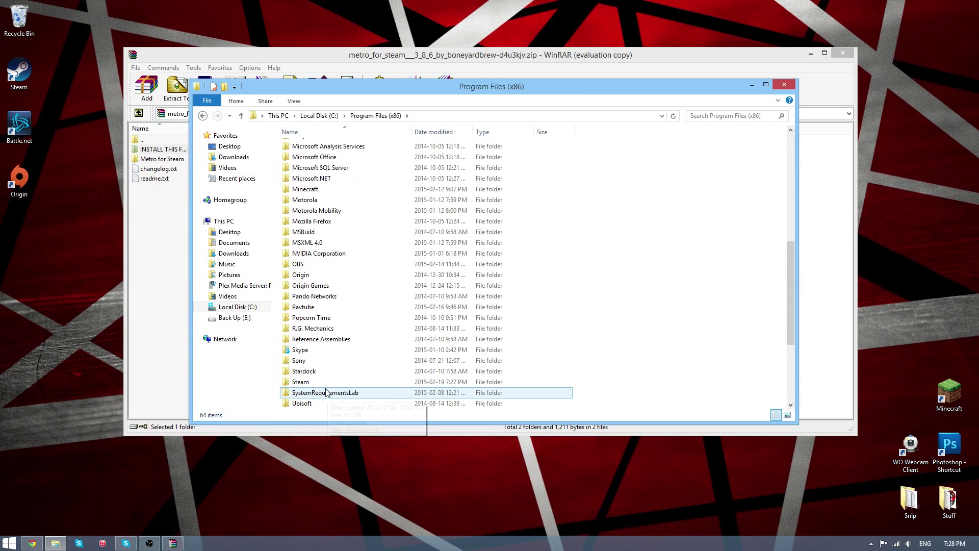
{"action": "double_click", "coordinate": [329, 382]}
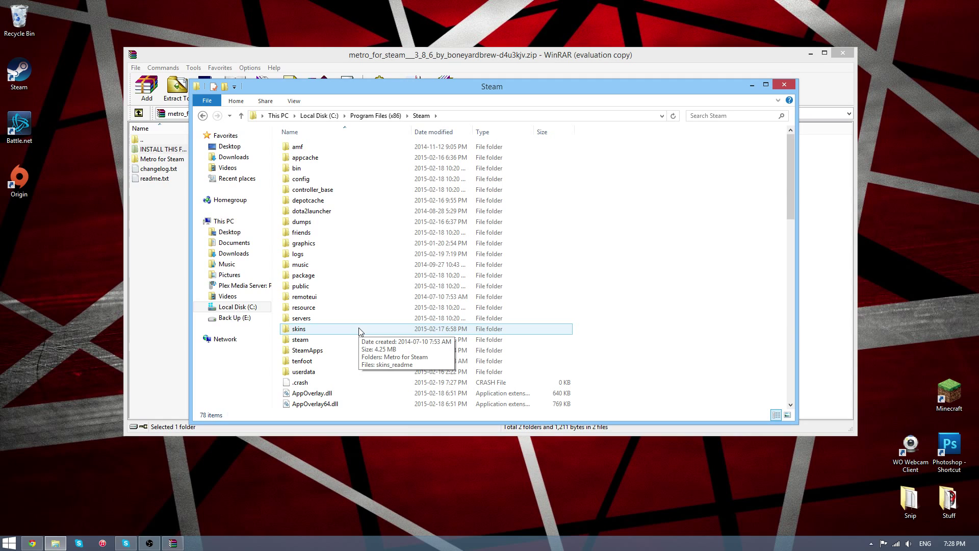
{"action": "double_click", "coordinate": [360, 330]}
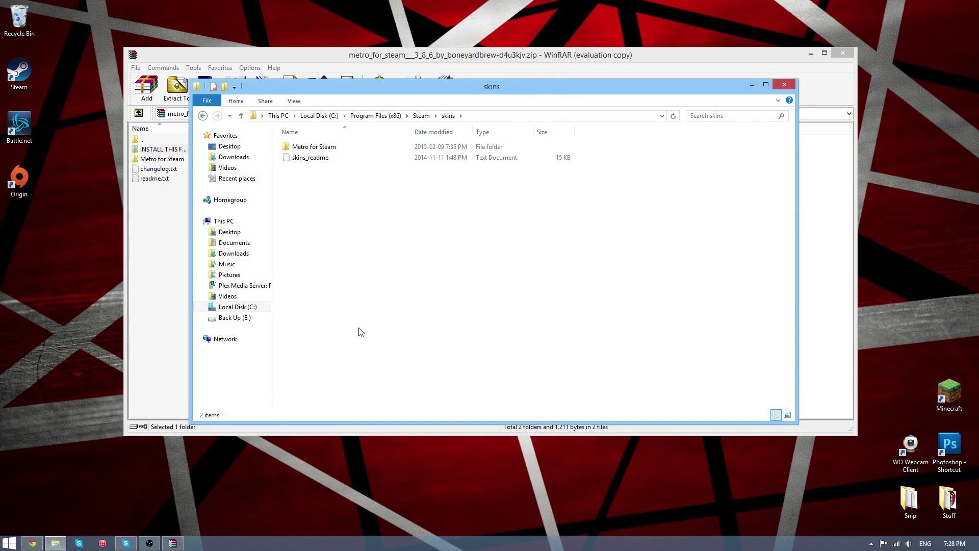
Extract Metro for Steam into the skins folder, replacing existing files, then close Explorer and WinRAR
{"action": "left_click", "coordinate": [156, 160]}
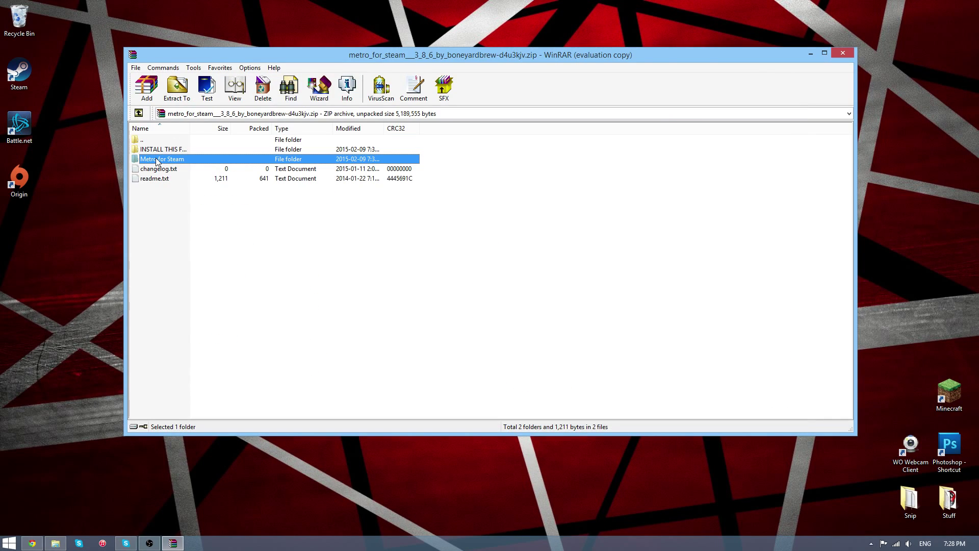
{"action": "left_click_drag", "start_coordinate": [295, 54], "coordinate": [284, 221]}
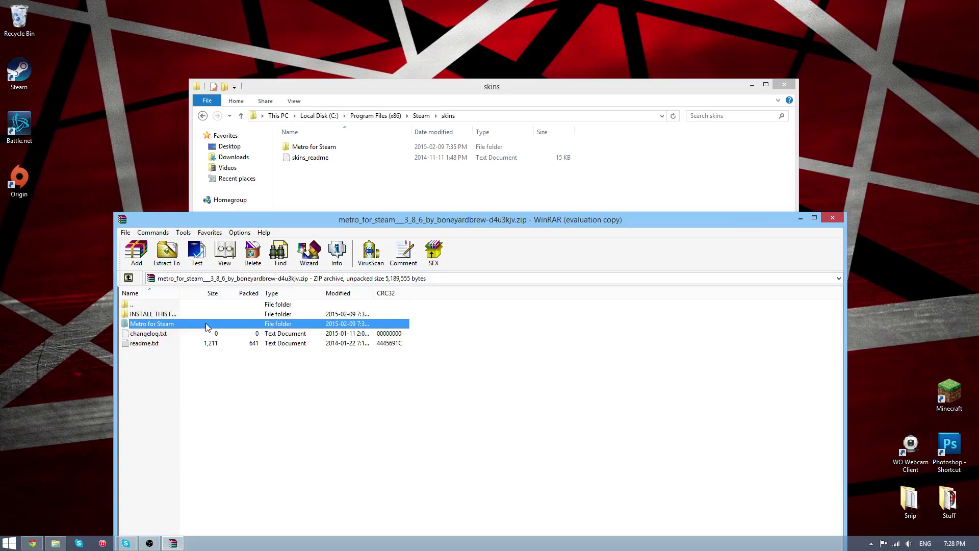
{"action": "left_click_drag", "start_coordinate": [206, 323], "coordinate": [449, 187]}
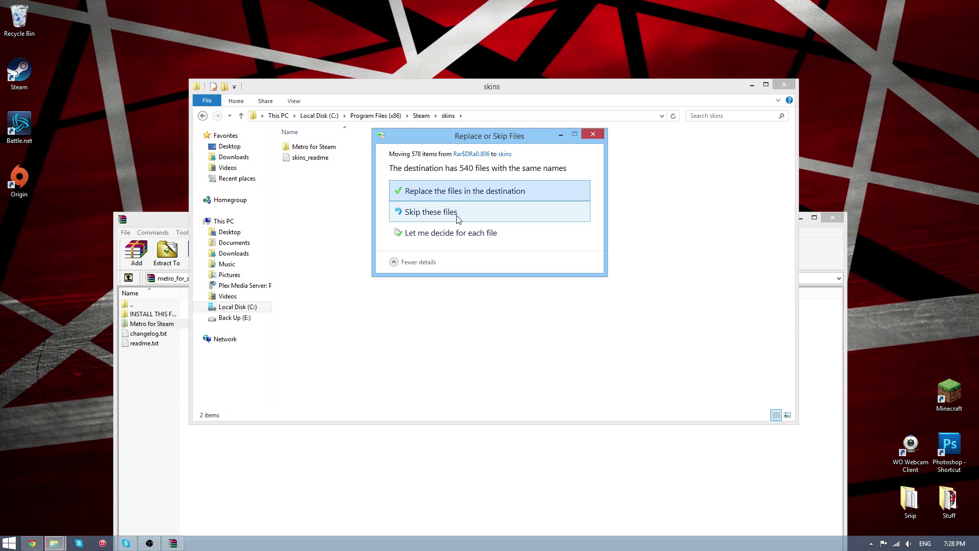
{"action": "left_click", "coordinate": [457, 214]}
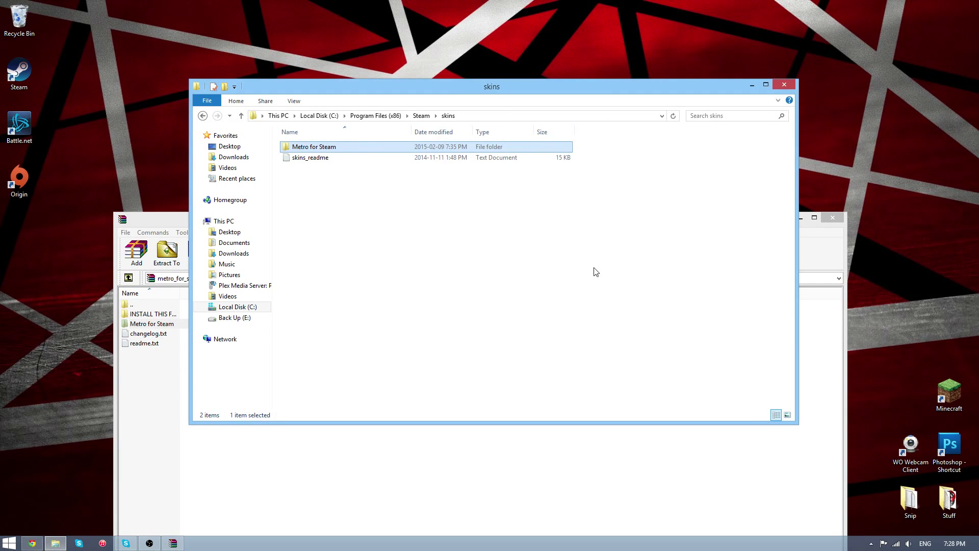
{"action": "left_click", "coordinate": [595, 271]}
{"action": "left_click", "coordinate": [793, 86]}
{"action": "left_click", "coordinate": [832, 217]}
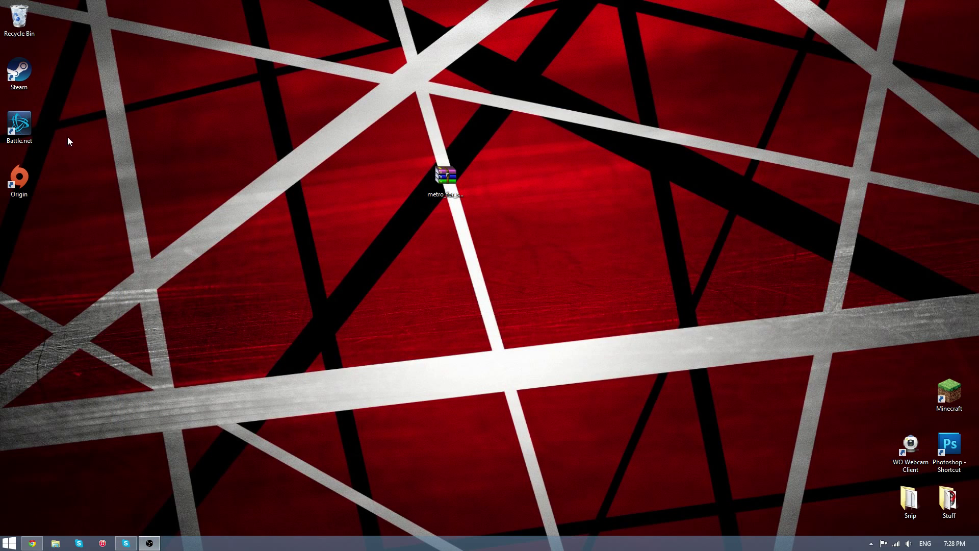
Relaunch Steam, choose the Metro for Steam skin under Settings > Interface, and restart Steam
{"action": "double_click", "coordinate": [21, 75]}
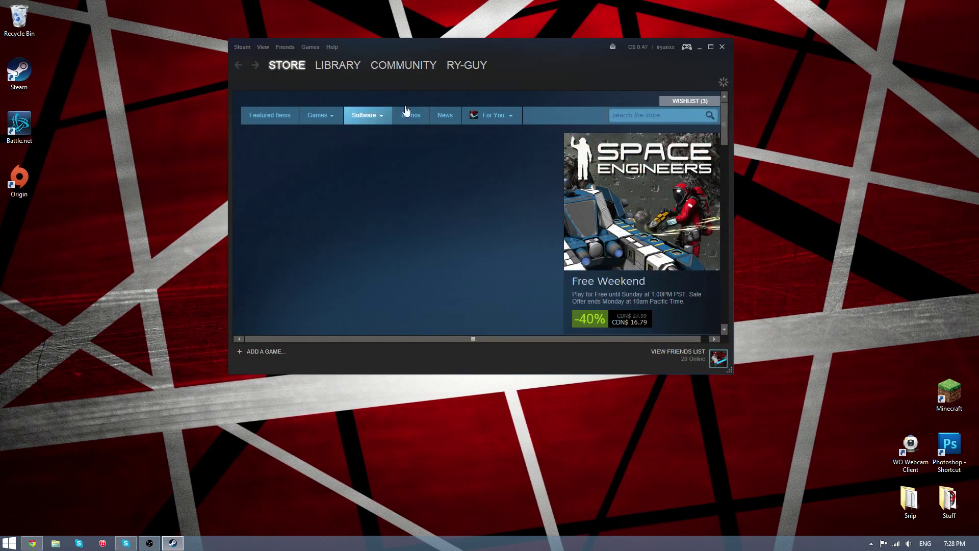
{"action": "left_click", "coordinate": [237, 47]}
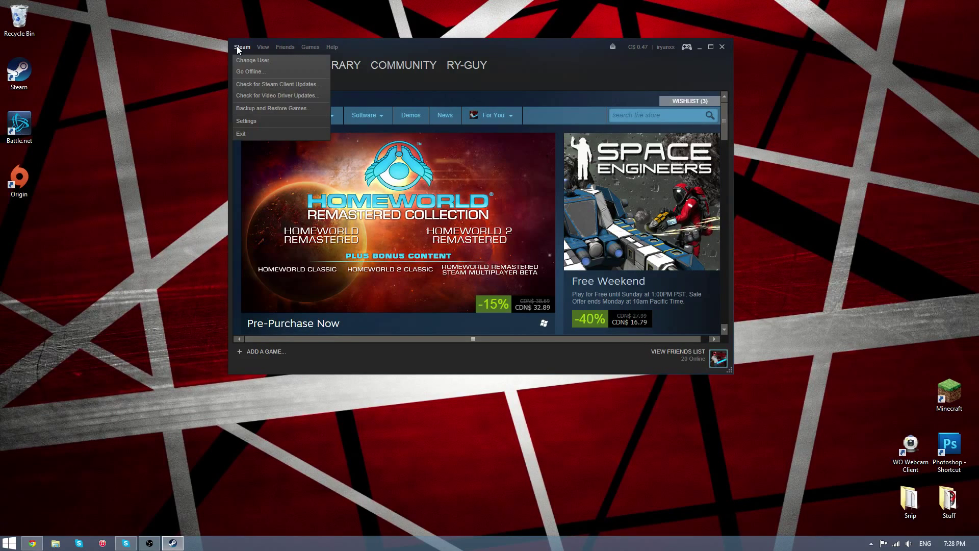
{"action": "left_click", "coordinate": [245, 121]}
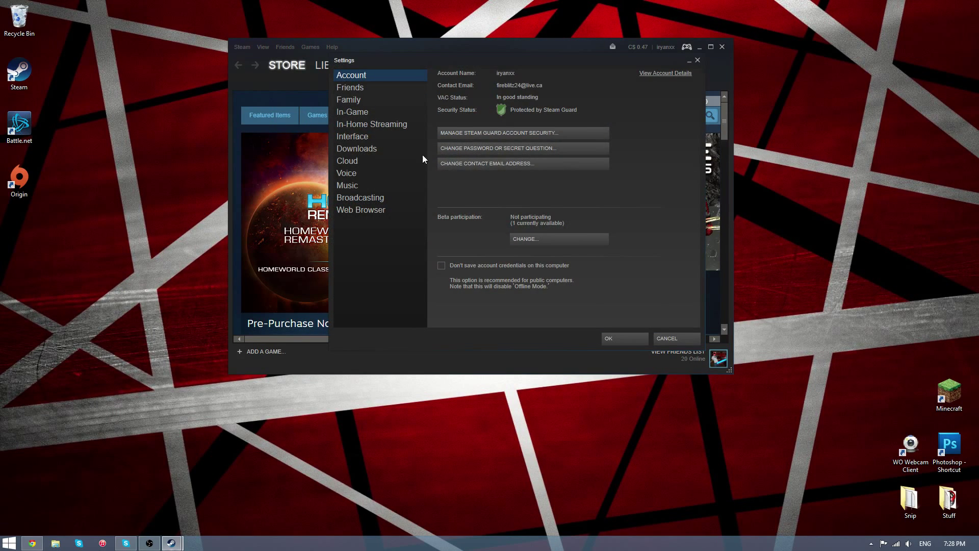
{"action": "left_click", "coordinate": [354, 137]}
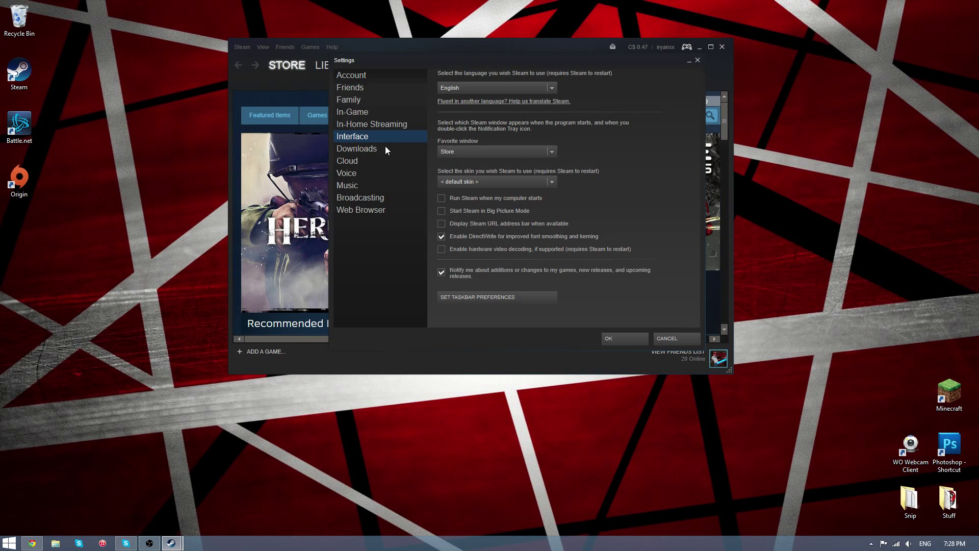
{"action": "left_click", "coordinate": [550, 181]}
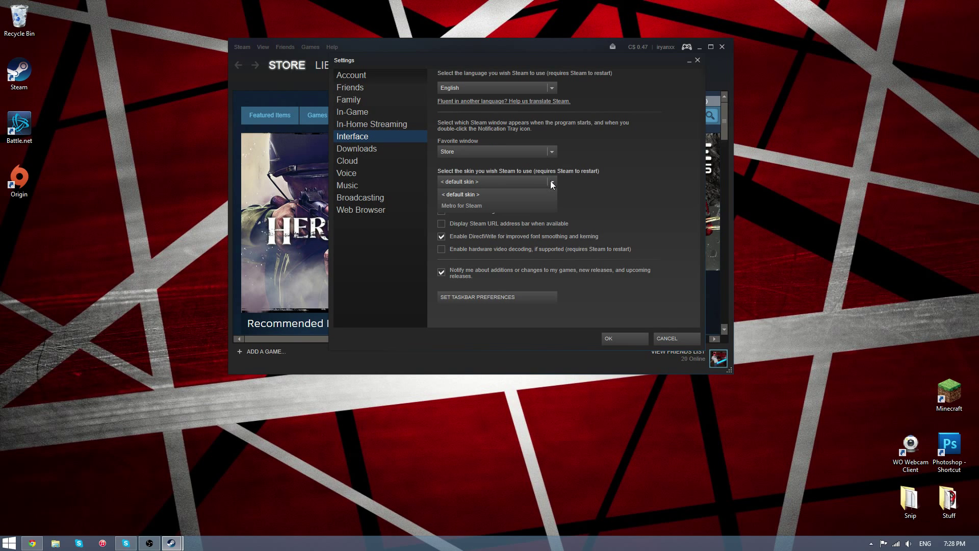
{"action": "left_click", "coordinate": [463, 207]}
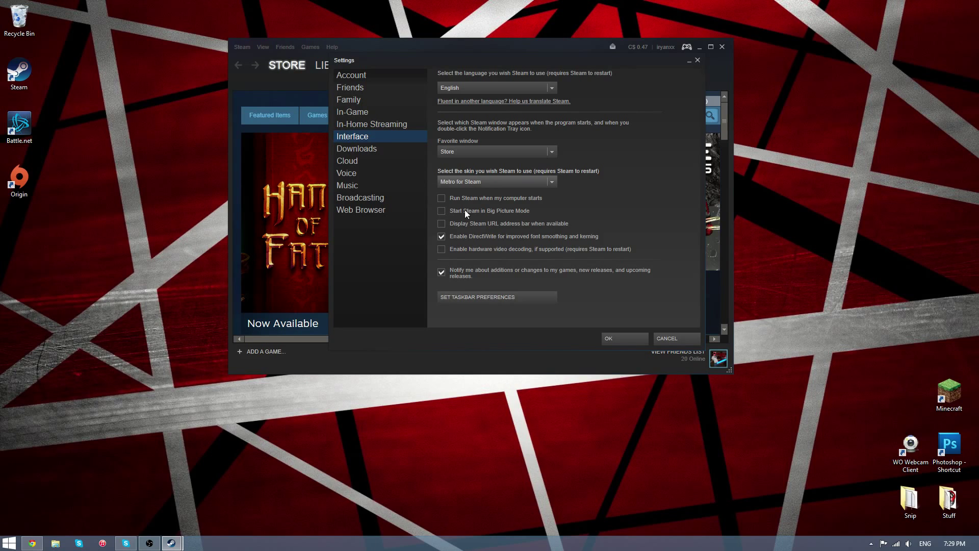
{"action": "left_click", "coordinate": [615, 337]}
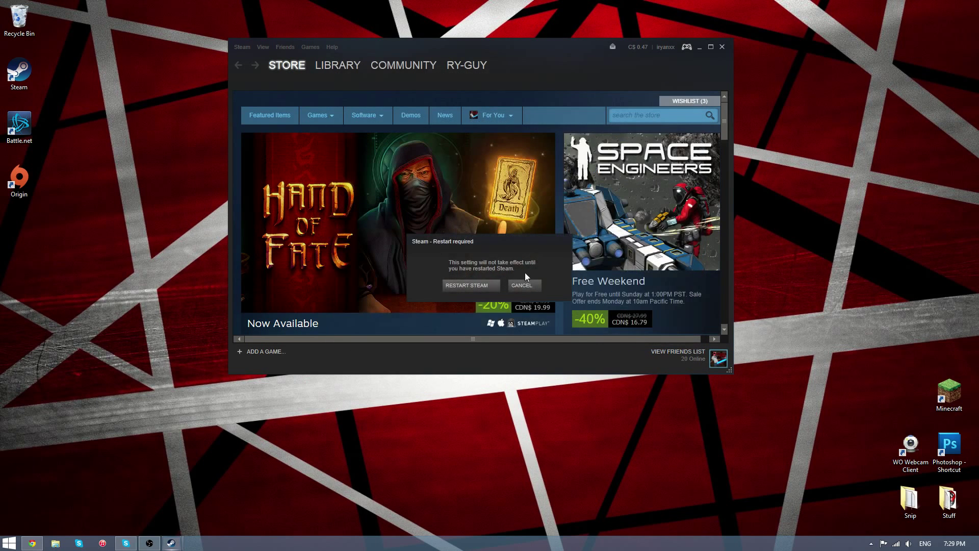
{"action": "left_click", "coordinate": [477, 287]}
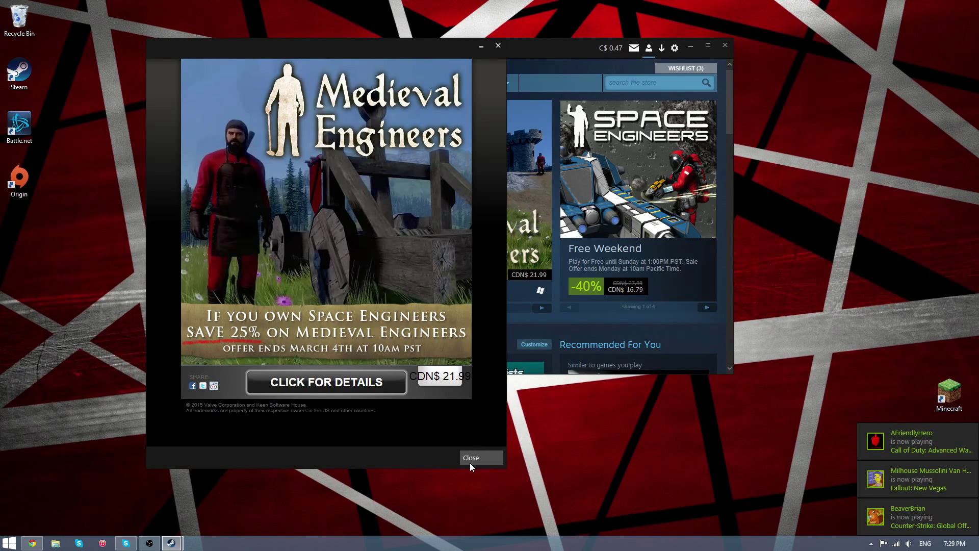
Dismiss the Medieval Engineers promo, then view Friends, notifications and the downloads network usage page
{"action": "left_click", "coordinate": [470, 458]}
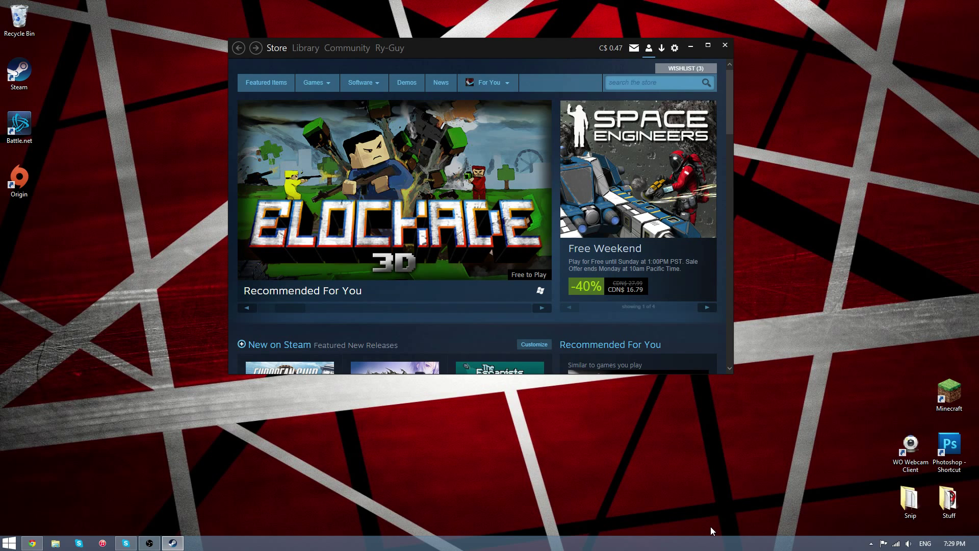
{"action": "left_click", "coordinate": [648, 48]}
{"action": "scroll", "coordinate": [303, 287], "scroll_direction": "down", "scroll_amount": 2}
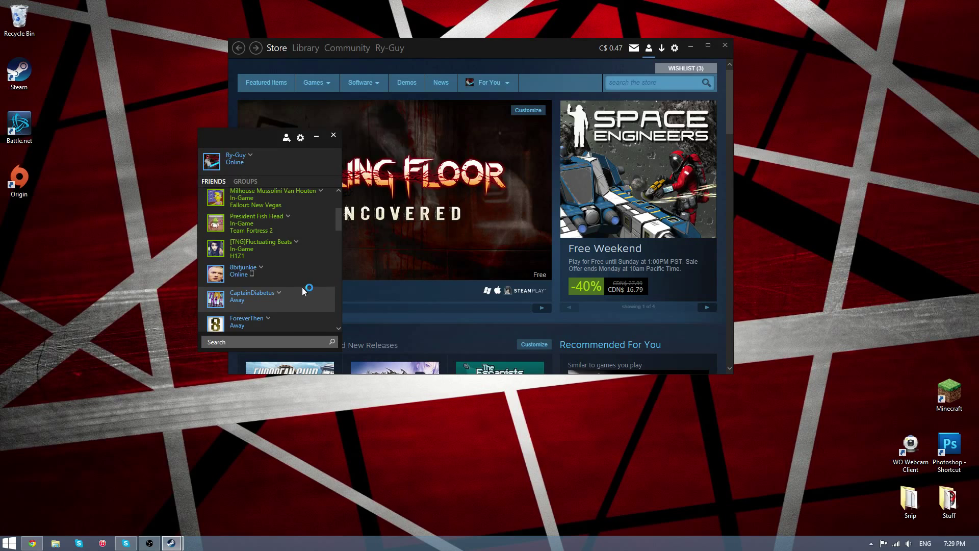
{"action": "scroll", "coordinate": [300, 288], "scroll_direction": "up", "scroll_amount": 2}
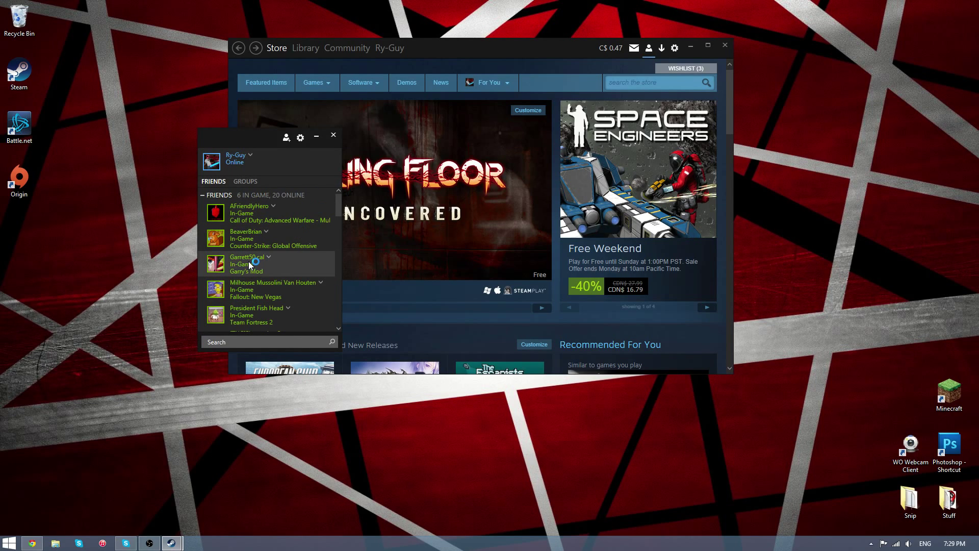
{"action": "left_click", "coordinate": [333, 135]}
{"action": "left_click", "coordinate": [634, 49]}
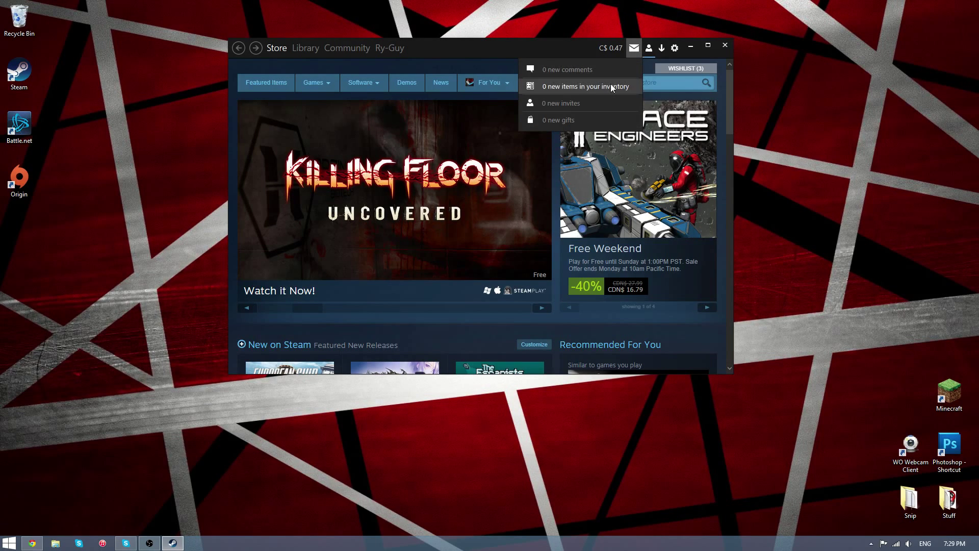
{"action": "left_click", "coordinate": [663, 50]}
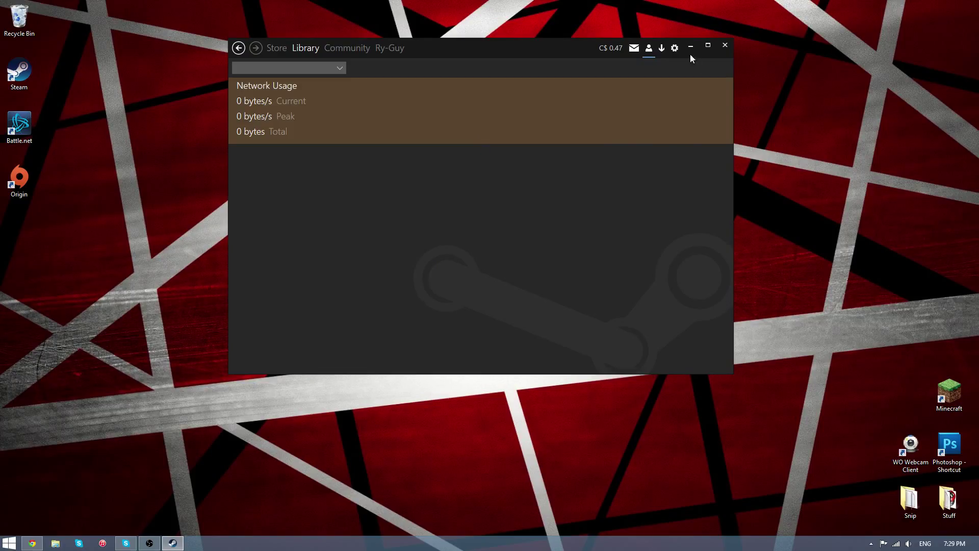
Open the Library and try Grid, List and Detail views, ending on Borderlands 2
{"action": "left_click", "coordinate": [676, 49]}
{"action": "mouse_move", "coordinate": [347, 48]}
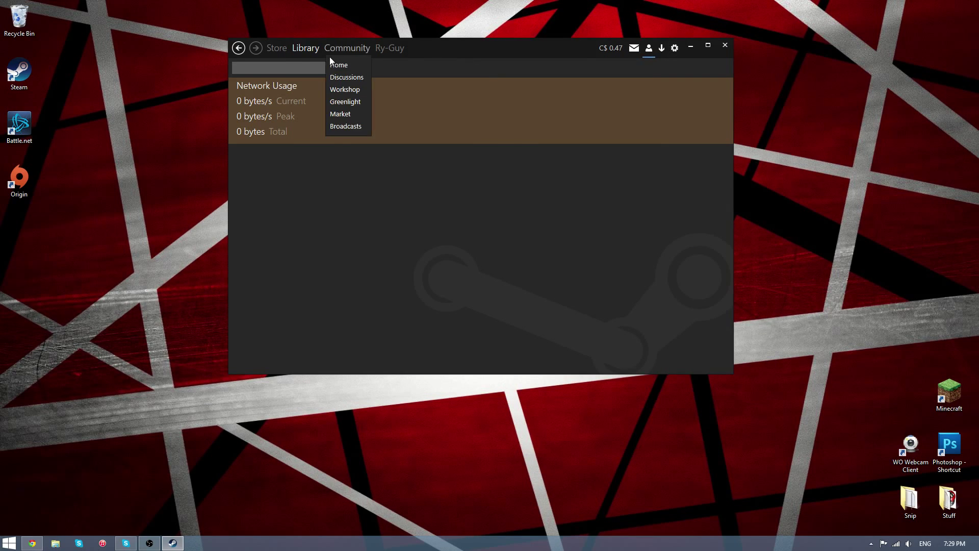
{"action": "left_click", "coordinate": [310, 48]}
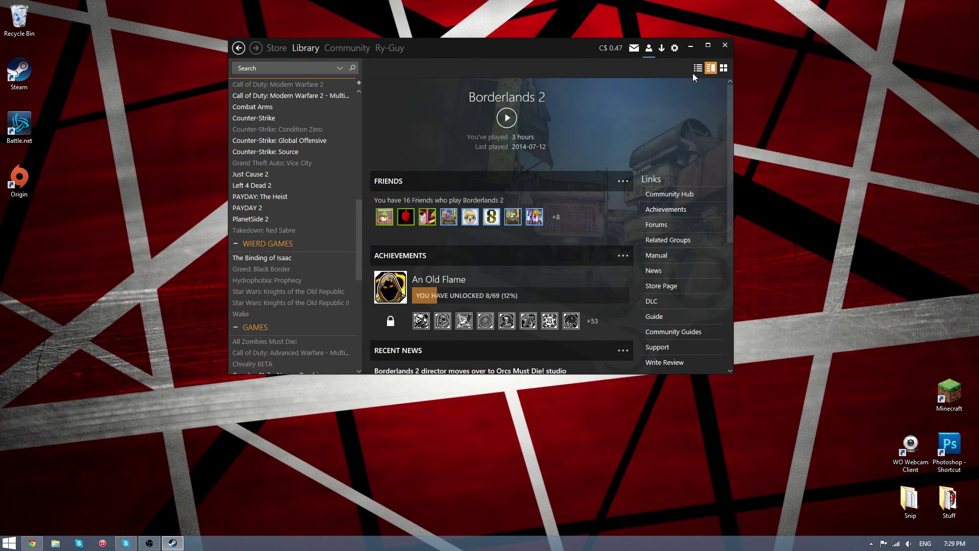
{"action": "scroll", "coordinate": [350, 180], "scroll_direction": "up", "scroll_amount": 3}
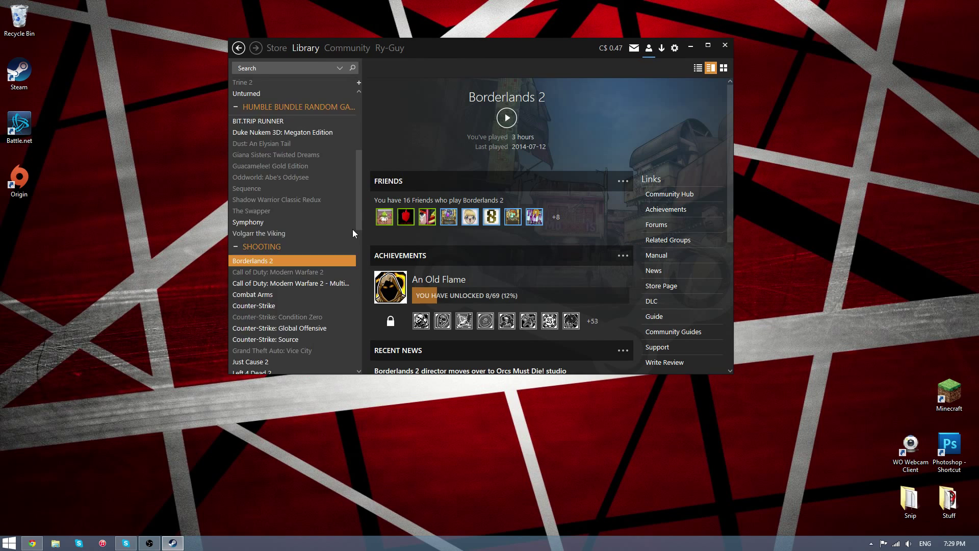
{"action": "scroll", "coordinate": [352, 229], "scroll_direction": "up", "scroll_amount": 3}
{"action": "scroll", "coordinate": [349, 231], "scroll_direction": "up", "scroll_amount": 2}
{"action": "left_click", "coordinate": [723, 69]}
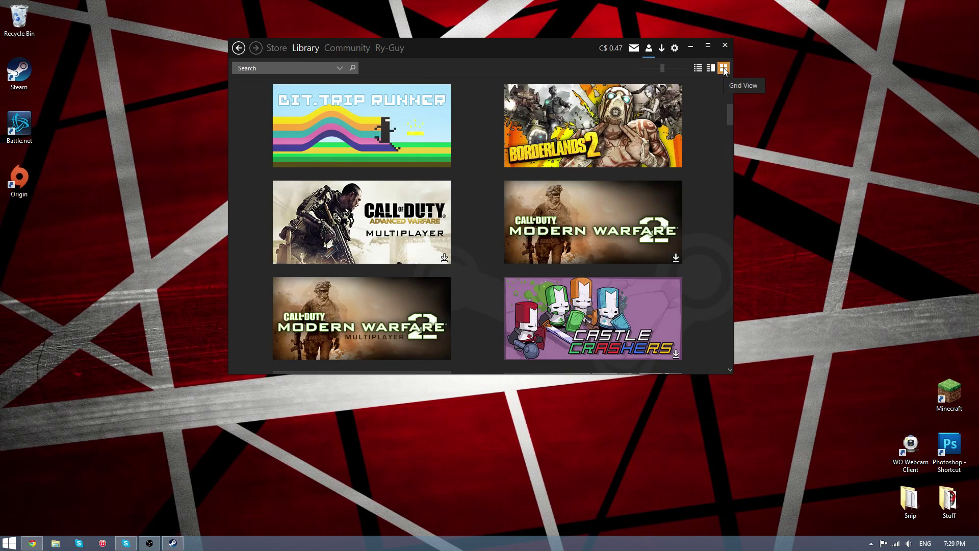
{"action": "scroll", "coordinate": [634, 227], "scroll_direction": "down", "scroll_amount": 5}
{"action": "scroll", "coordinate": [634, 227], "scroll_direction": "down", "scroll_amount": 3}
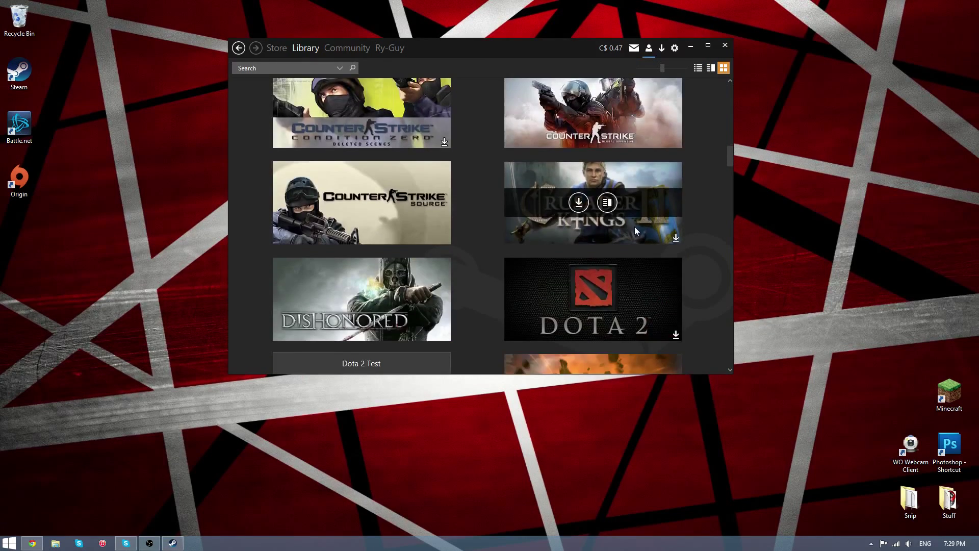
{"action": "scroll", "coordinate": [660, 230], "scroll_direction": "up", "scroll_amount": 1}
{"action": "scroll", "coordinate": [667, 231], "scroll_direction": "up", "scroll_amount": 2}
{"action": "scroll", "coordinate": [674, 230], "scroll_direction": "up", "scroll_amount": 3}
{"action": "scroll", "coordinate": [674, 230], "scroll_direction": "up", "scroll_amount": 2}
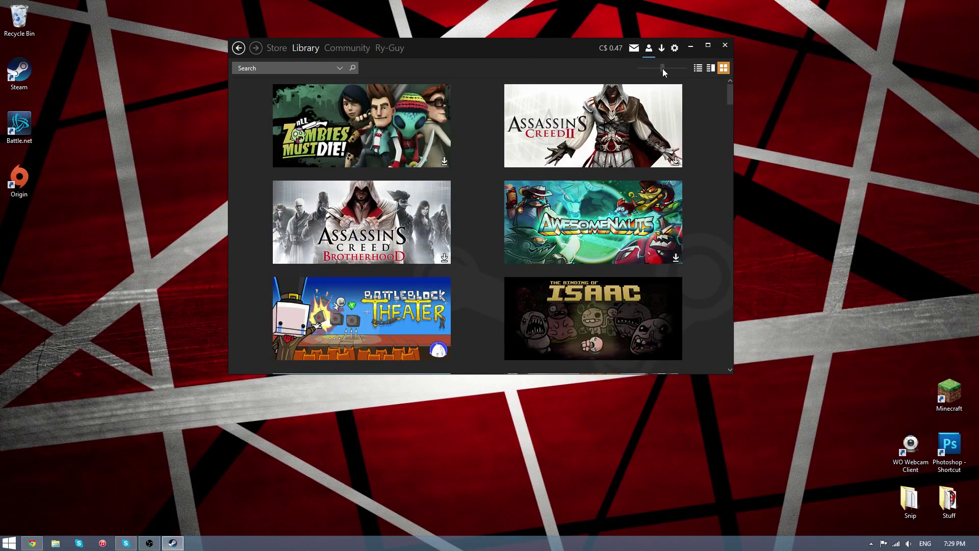
{"action": "left_click_drag", "start_coordinate": [662, 69], "coordinate": [627, 66]}
{"action": "scroll", "coordinate": [497, 206], "scroll_direction": "down", "scroll_amount": 3}
{"action": "scroll", "coordinate": [535, 204], "scroll_direction": "up", "scroll_amount": 3}
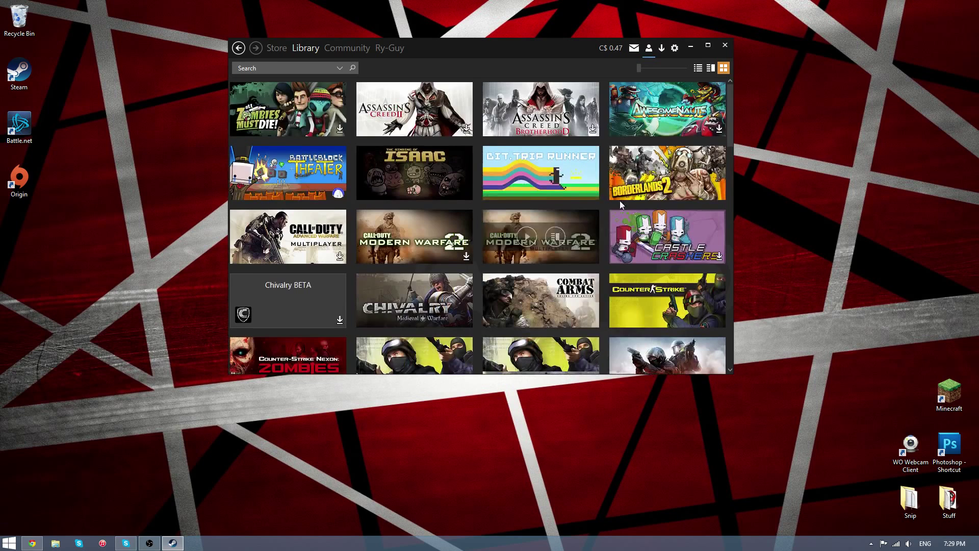
{"action": "left_click", "coordinate": [697, 68]}
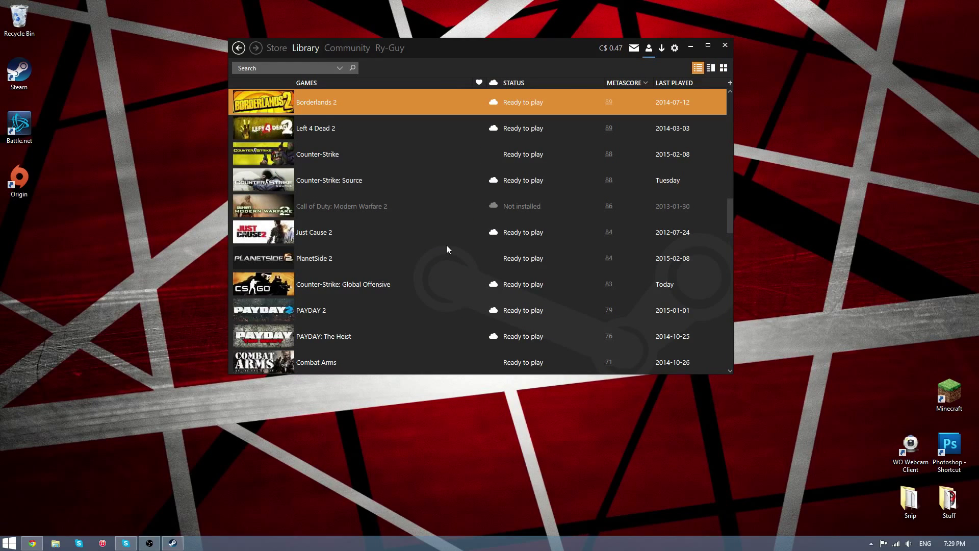
{"action": "scroll", "coordinate": [402, 273], "scroll_direction": "down", "scroll_amount": 1}
{"action": "scroll", "coordinate": [420, 252], "scroll_direction": "down", "scroll_amount": 4}
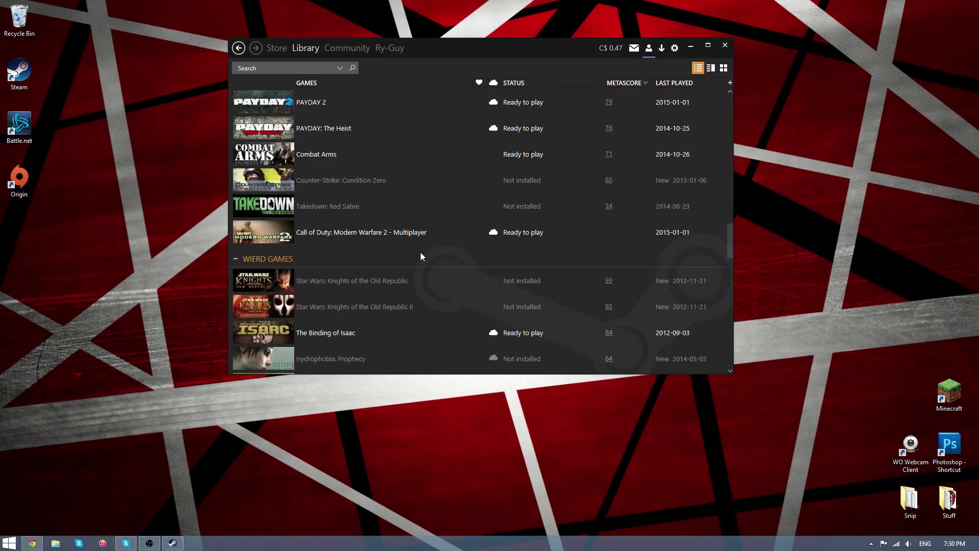
{"action": "left_click", "coordinate": [714, 70]}
{"action": "scroll", "coordinate": [318, 172], "scroll_direction": "down", "scroll_amount": 1}
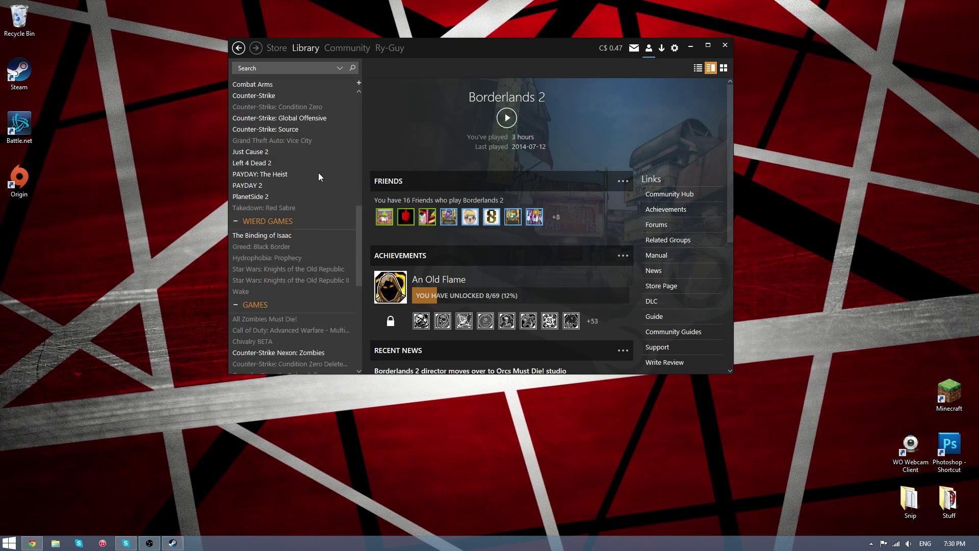
{"action": "scroll", "coordinate": [324, 202], "scroll_direction": "down", "scroll_amount": 3}
{"action": "scroll", "coordinate": [322, 214], "scroll_direction": "down", "scroll_amount": 3}
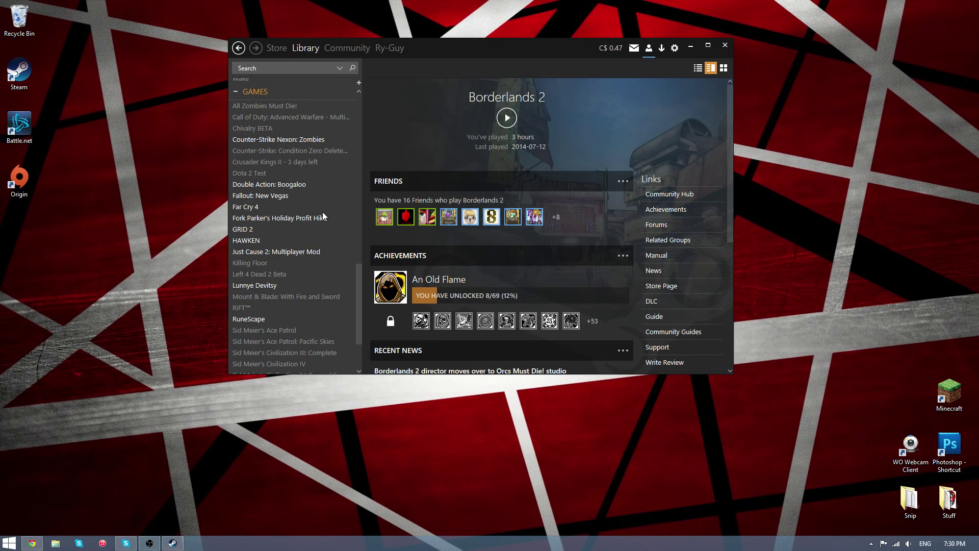